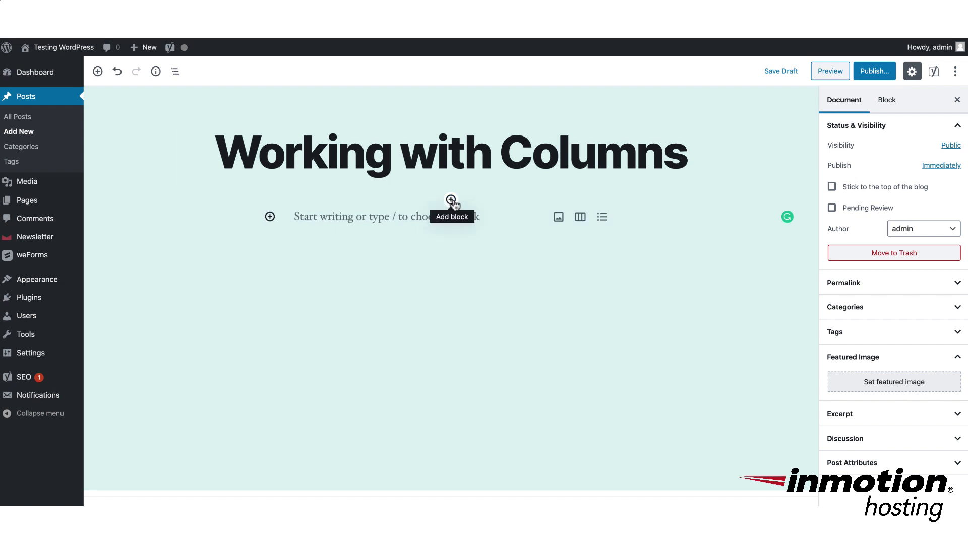
Step: Insert a two-column Columns block beneath the post title
click(451, 200)
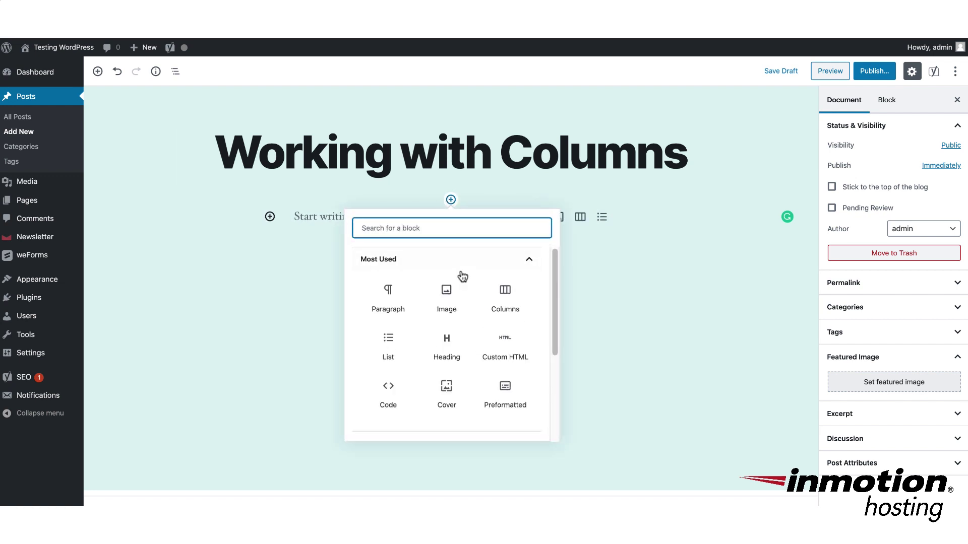
click(509, 301)
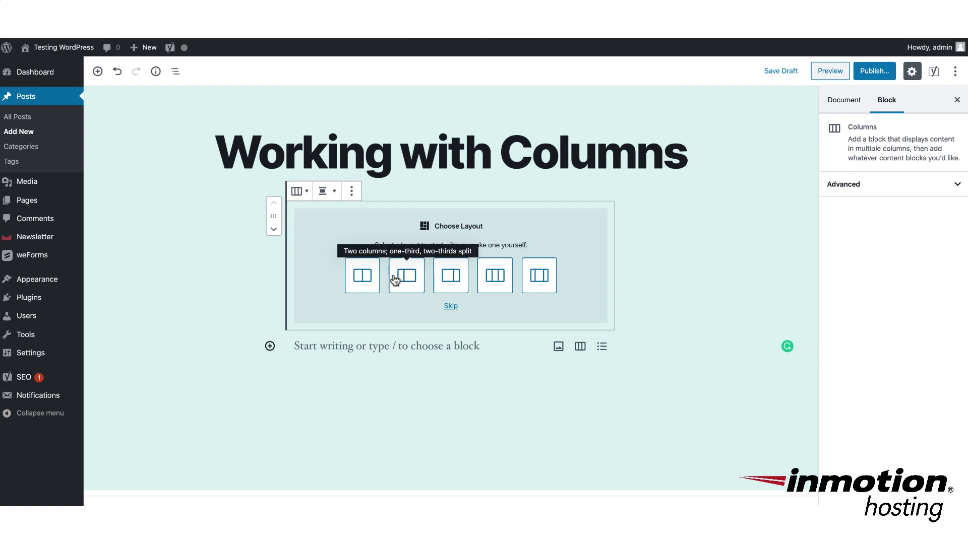
click(364, 285)
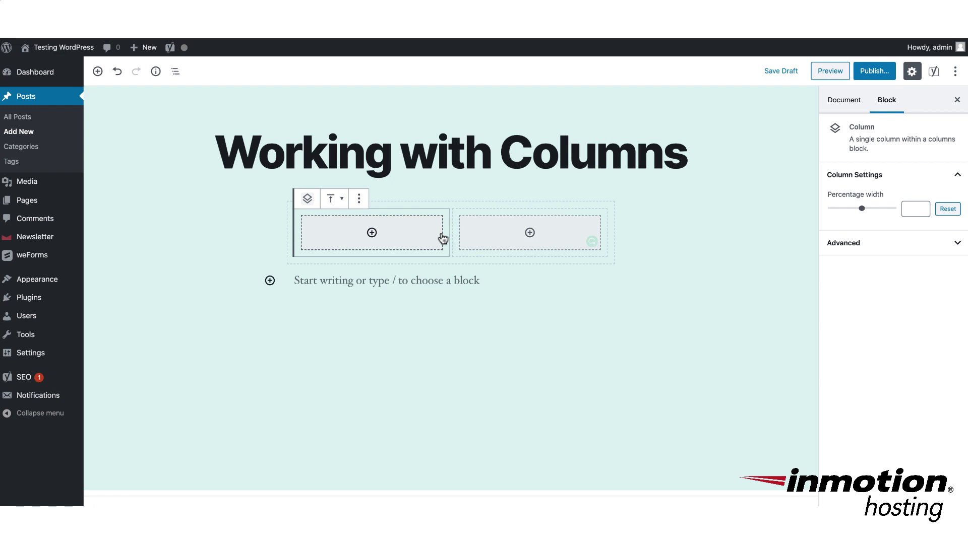
Step: Open the block picker inside the empty left column of the 50/50 layout
click(372, 233)
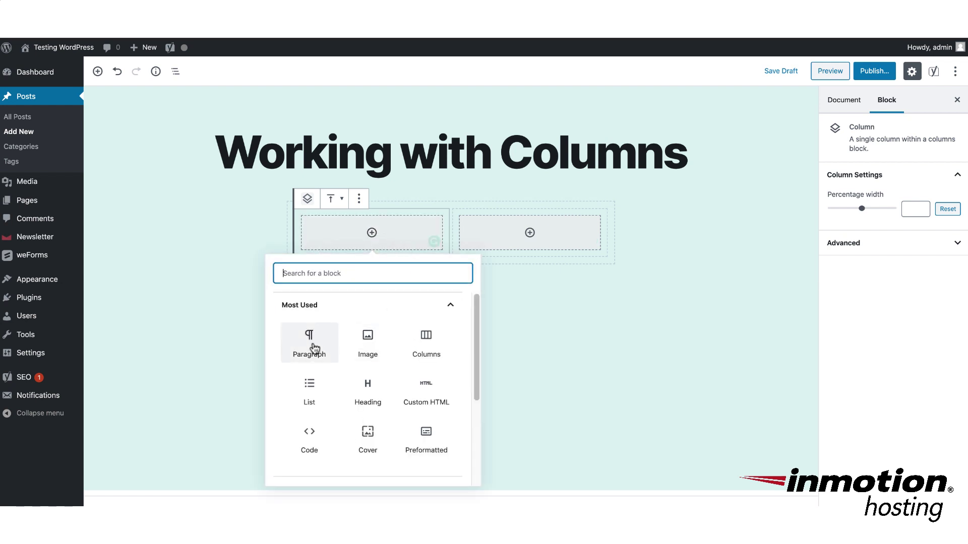
Step: Insert grayson150.jpg from the Media Library as an Image block in the left column
click(367, 345)
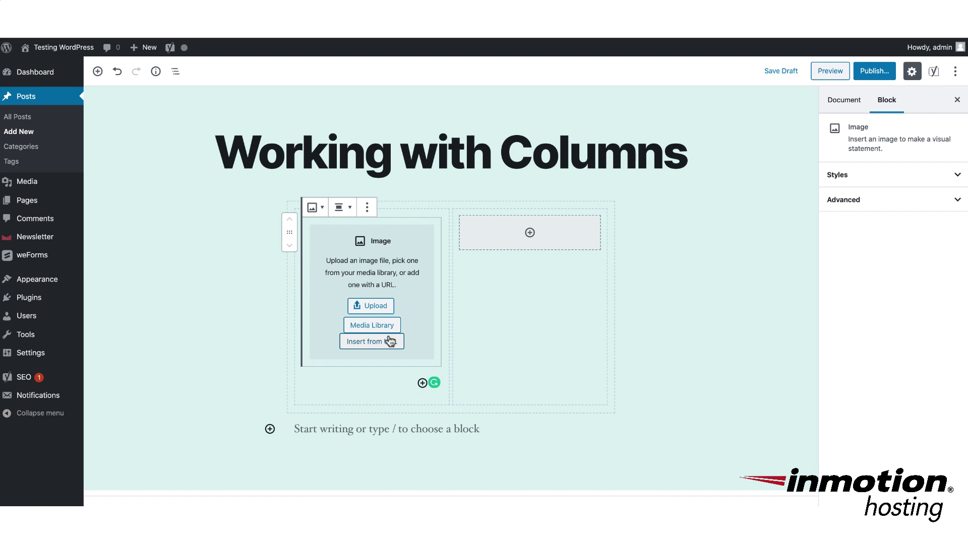
click(389, 329)
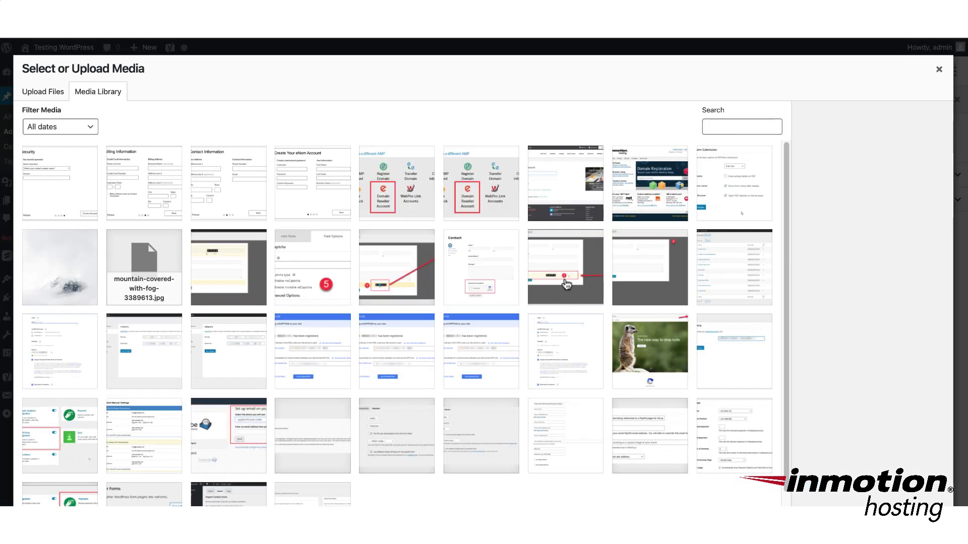
scroll(599, 267, down, 10)
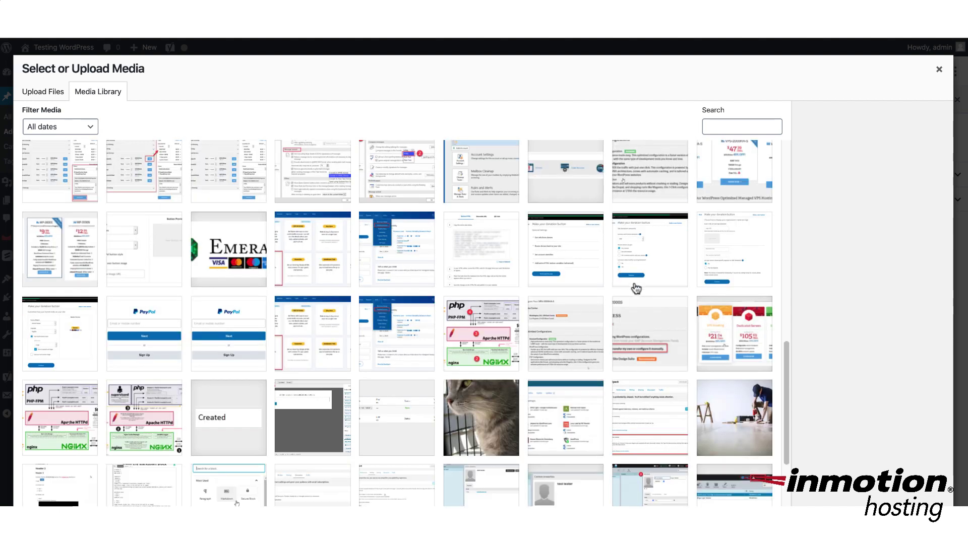
click(478, 423)
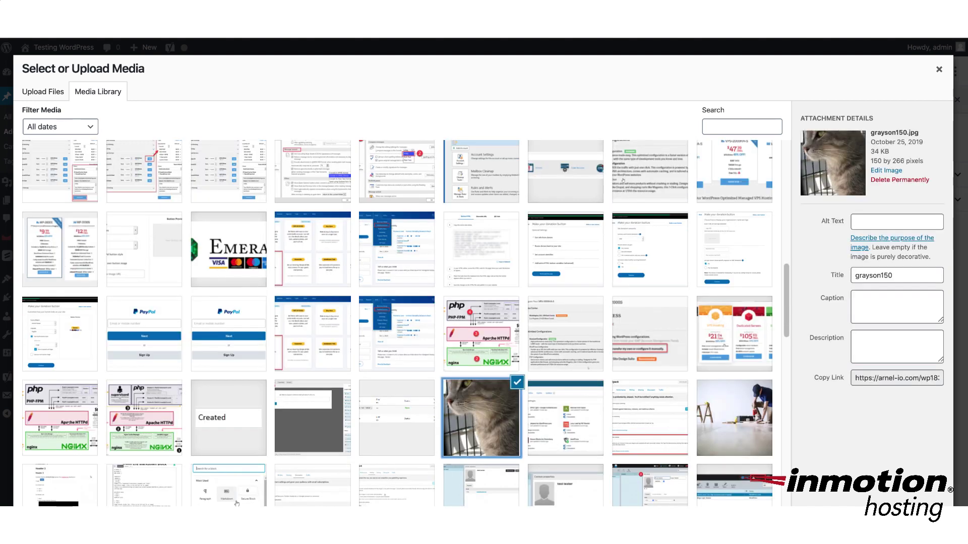
click(923, 524)
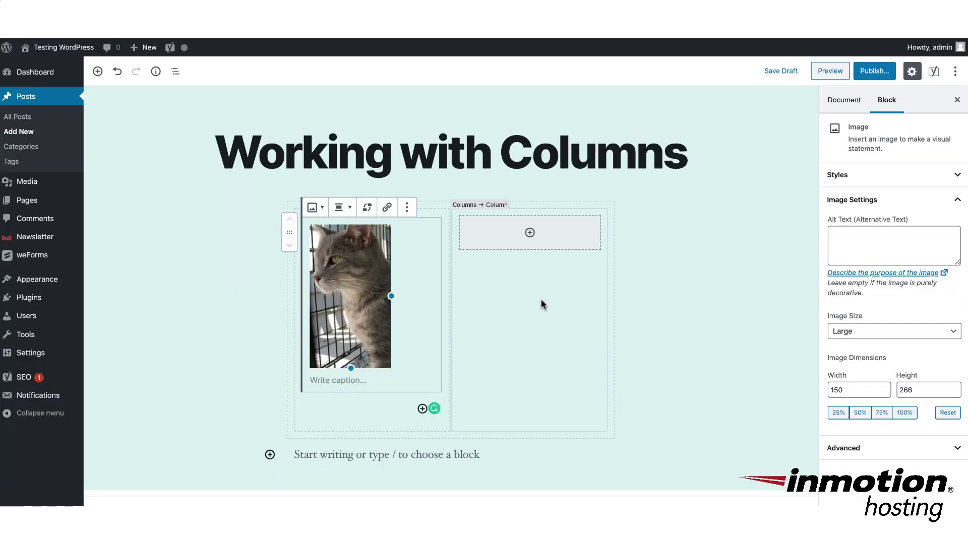
Step: Add a paragraph reading 'This is Grayson the cat.' to the right column
click(530, 237)
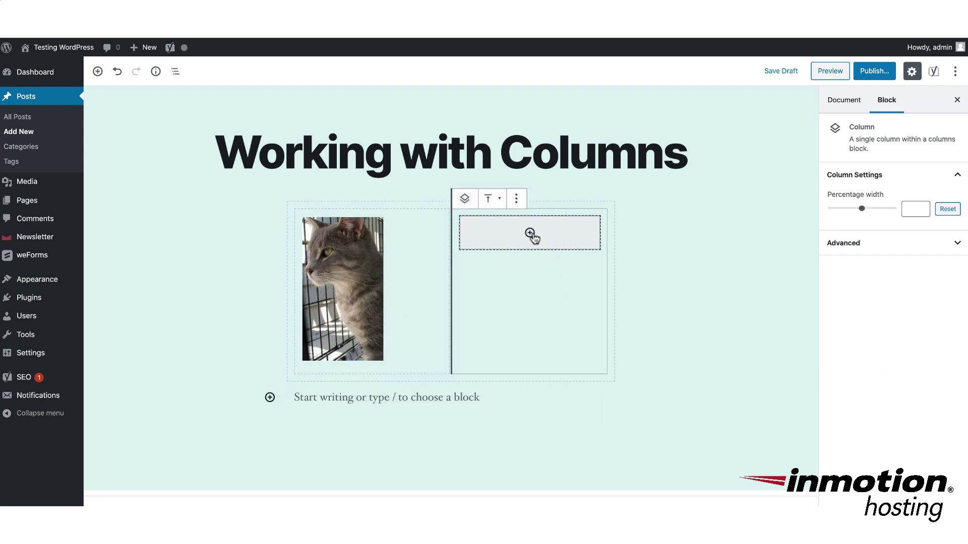
click(531, 235)
click(471, 350)
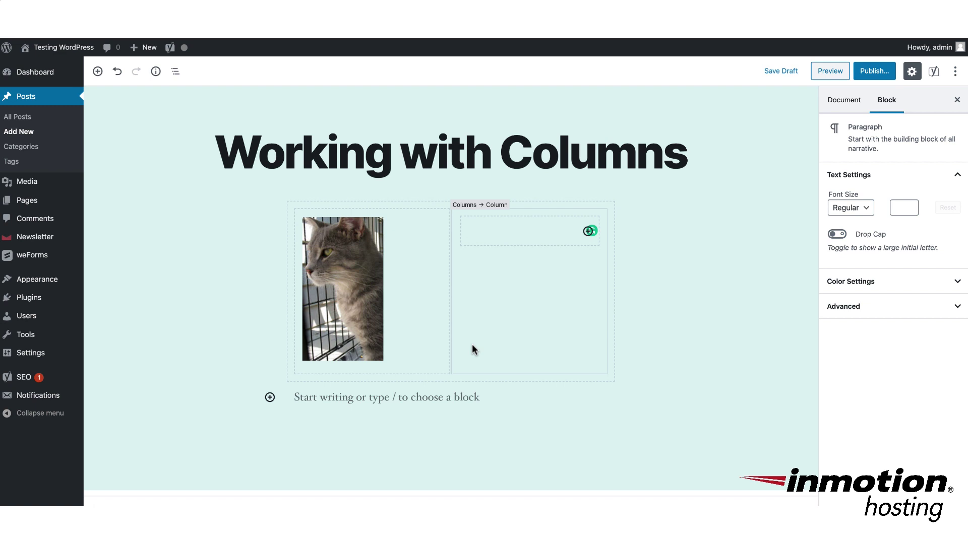
text(This is Grayson the cat.)
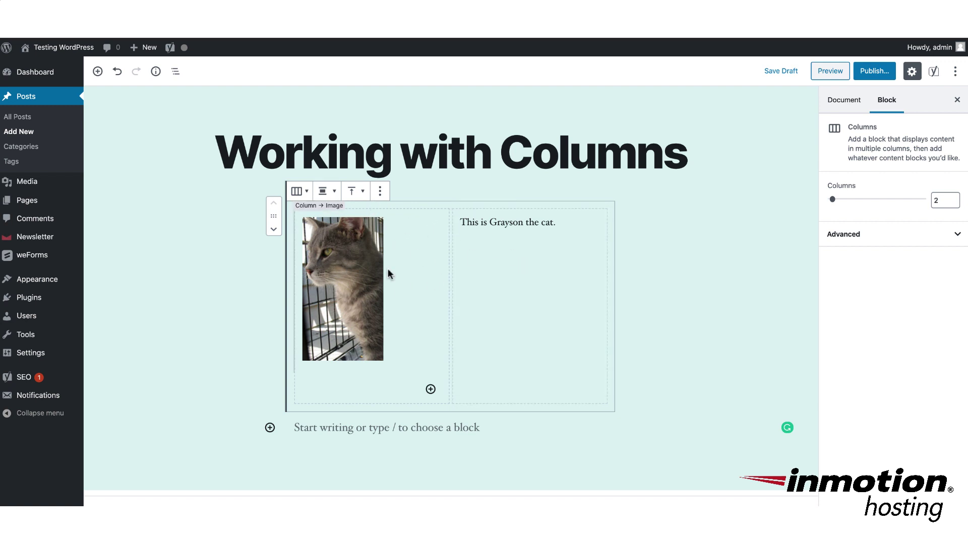
Step: Set the right text column's width to 72 percent, narrowing the photo column
click(330, 297)
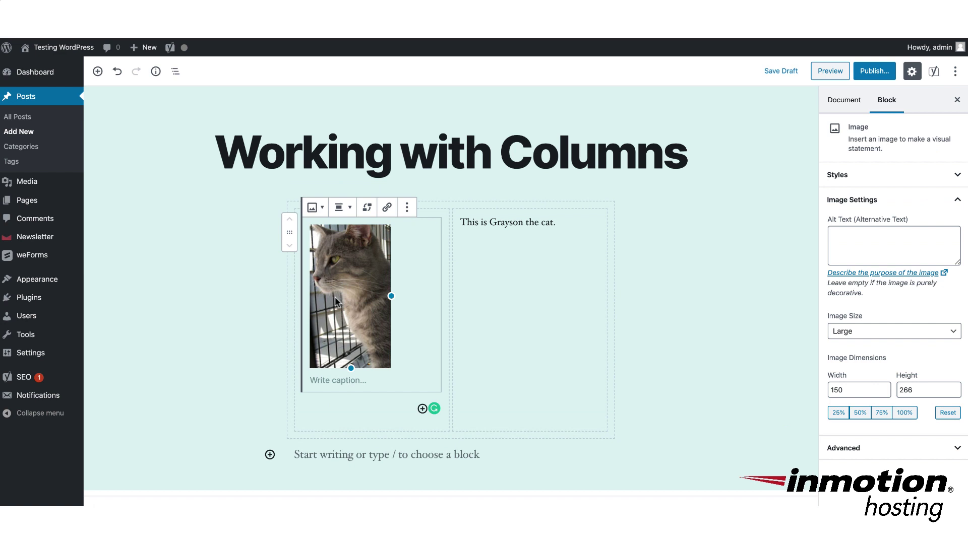
click(496, 273)
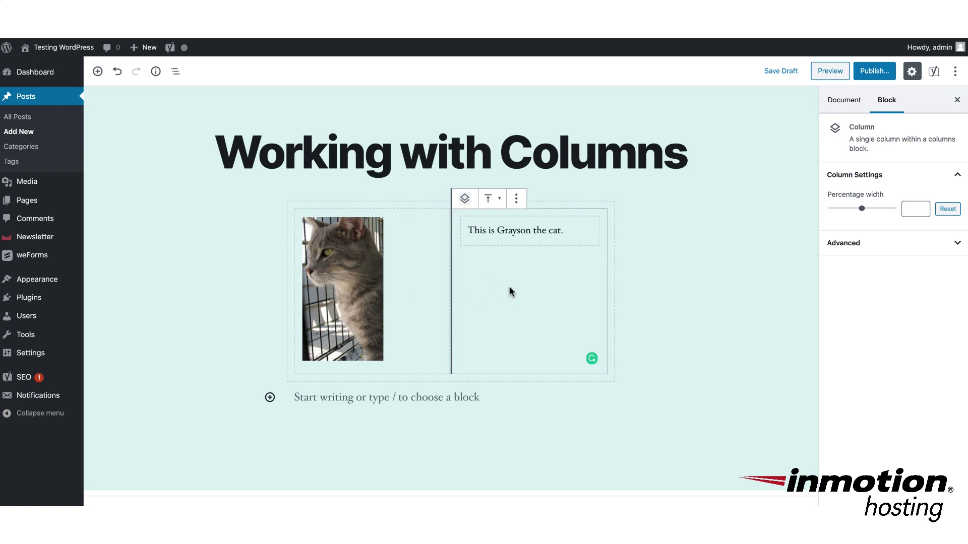
click(382, 286)
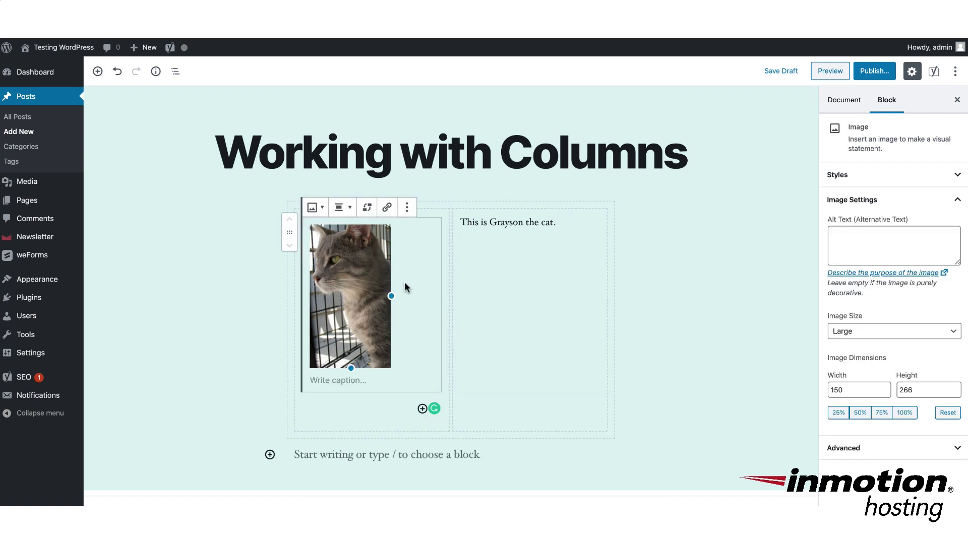
click(493, 285)
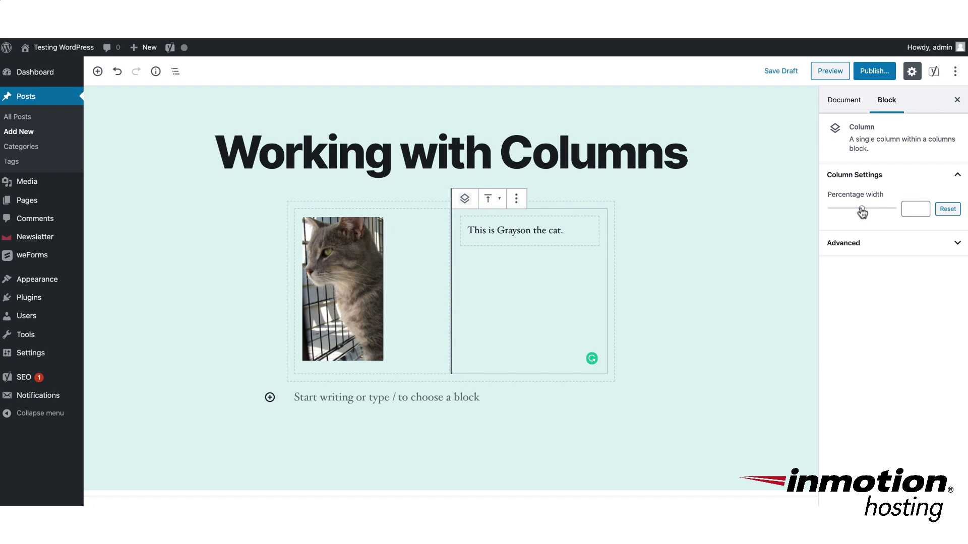
mouse_move(862, 212)
mouse_down()
mouse_move(852, 214)
mouse_move(875, 213)
mouse_up()
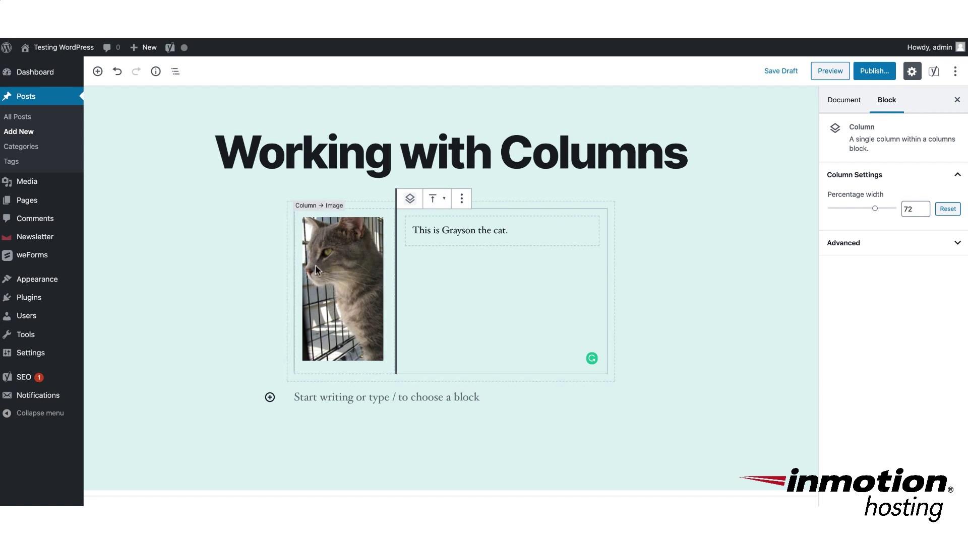
click(583, 435)
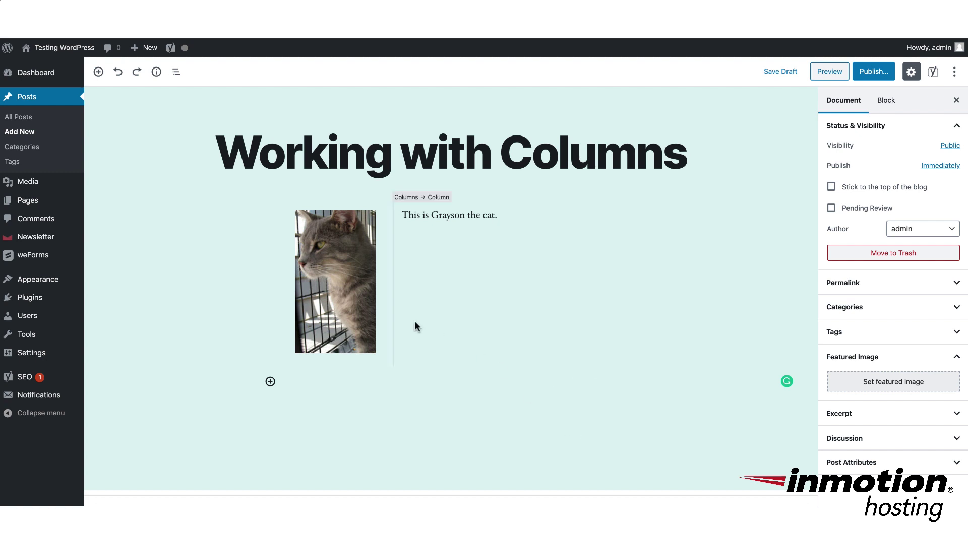
click(293, 265)
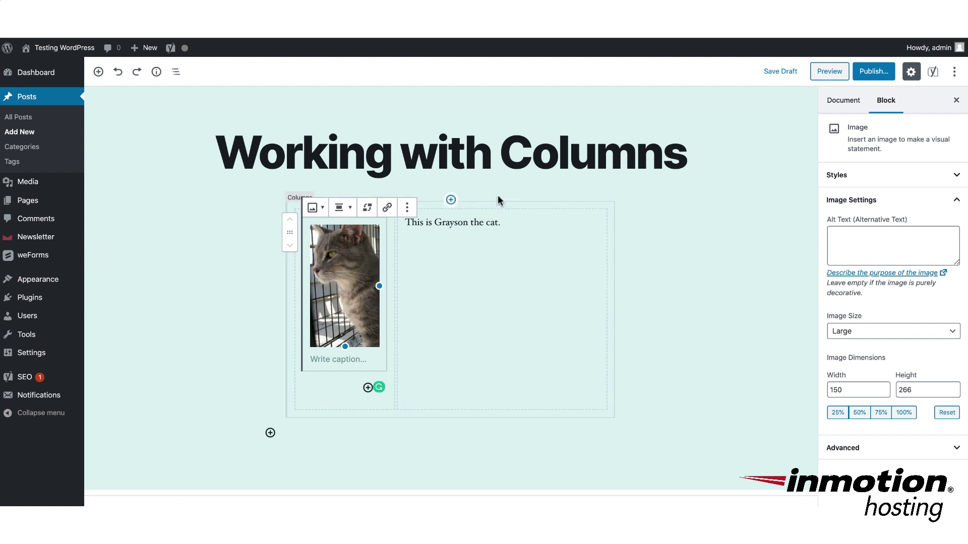
click(283, 311)
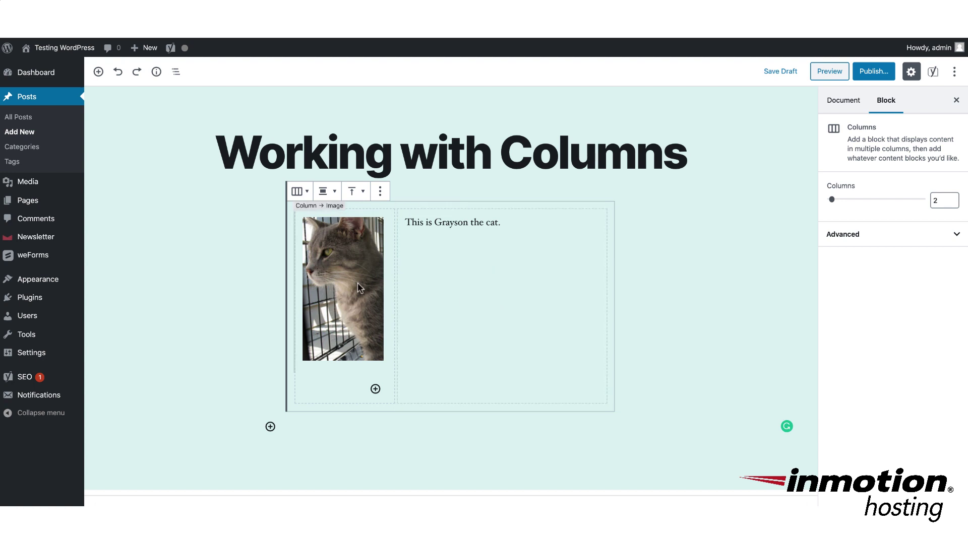
Step: Try Wide Width on the Columns block, undo it, then show vertical alignment options
click(338, 195)
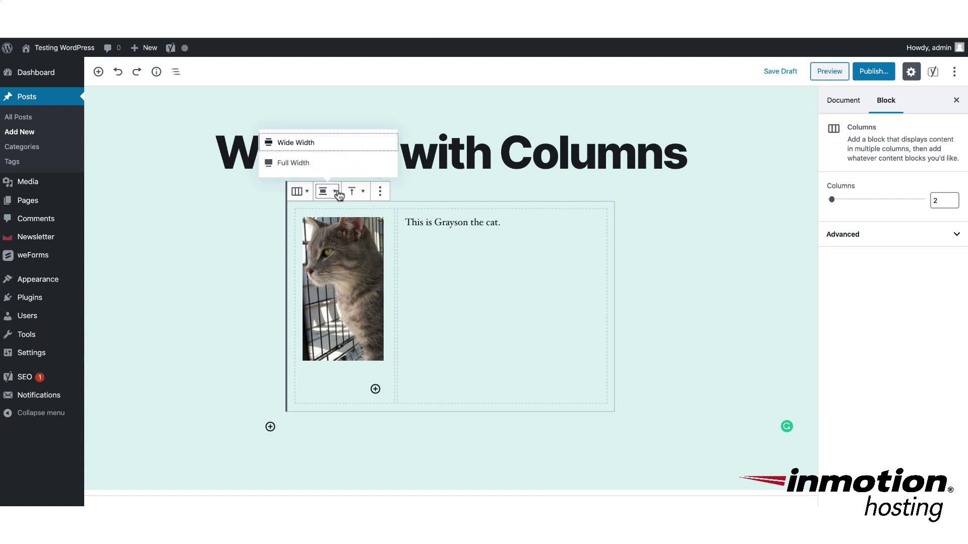
click(319, 150)
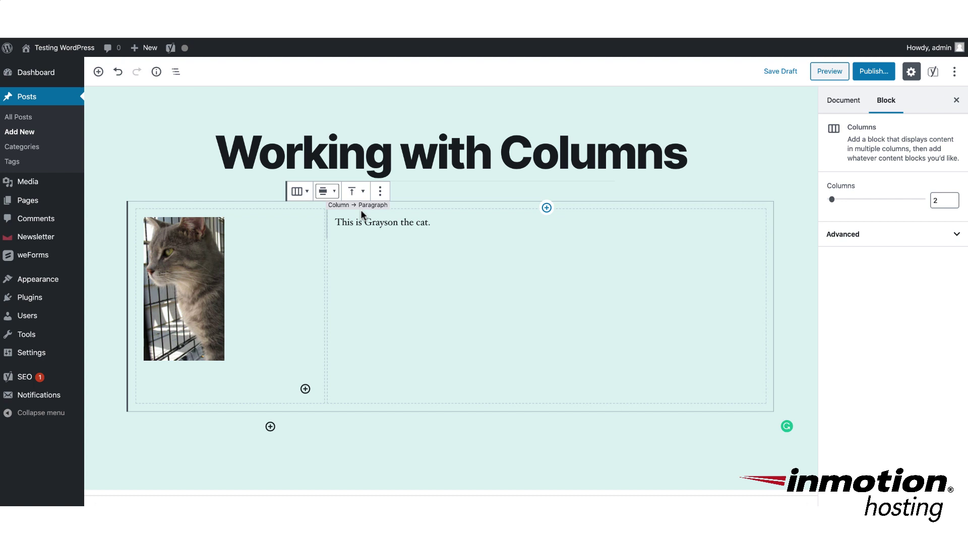
click(117, 72)
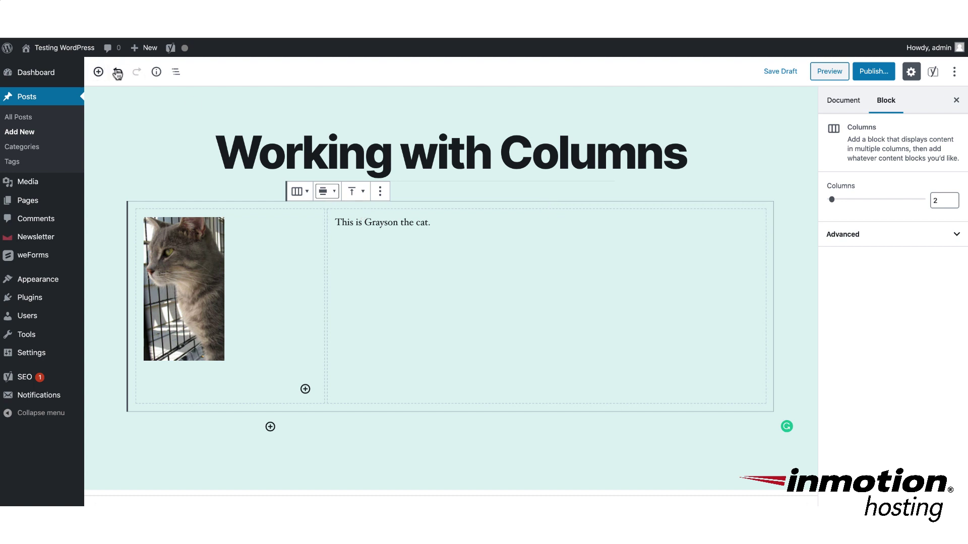
click(362, 194)
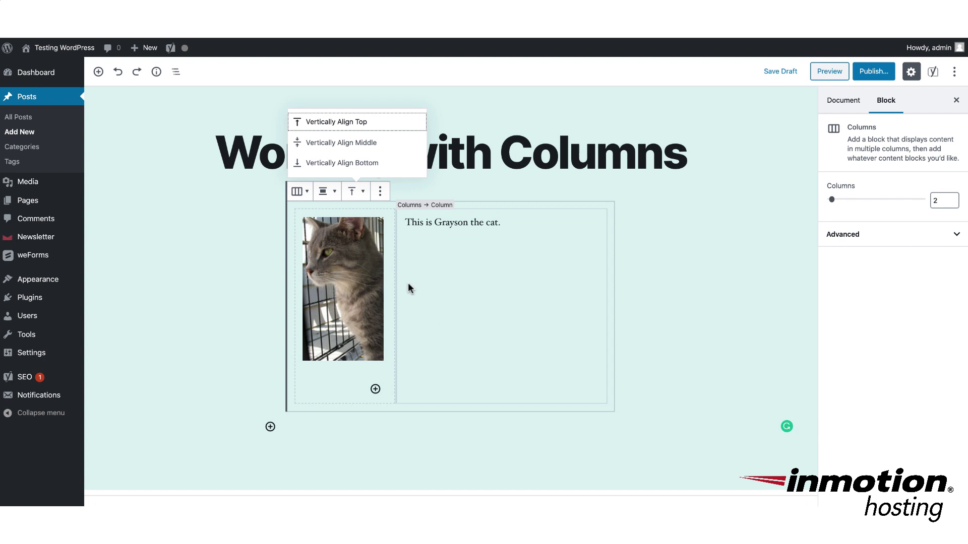
Step: Align the Columns block's contents to the vertical middle beside the photo
click(319, 145)
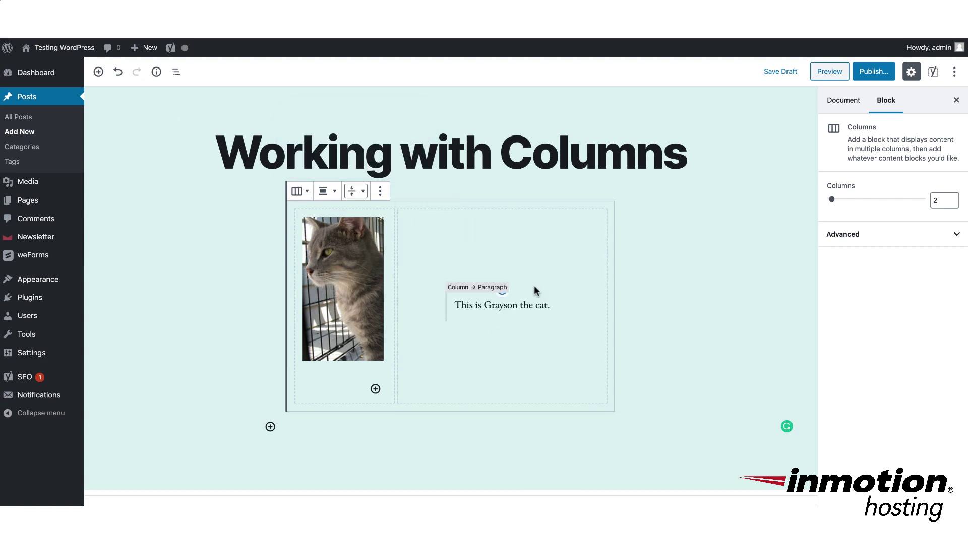
key(ctrl+z)
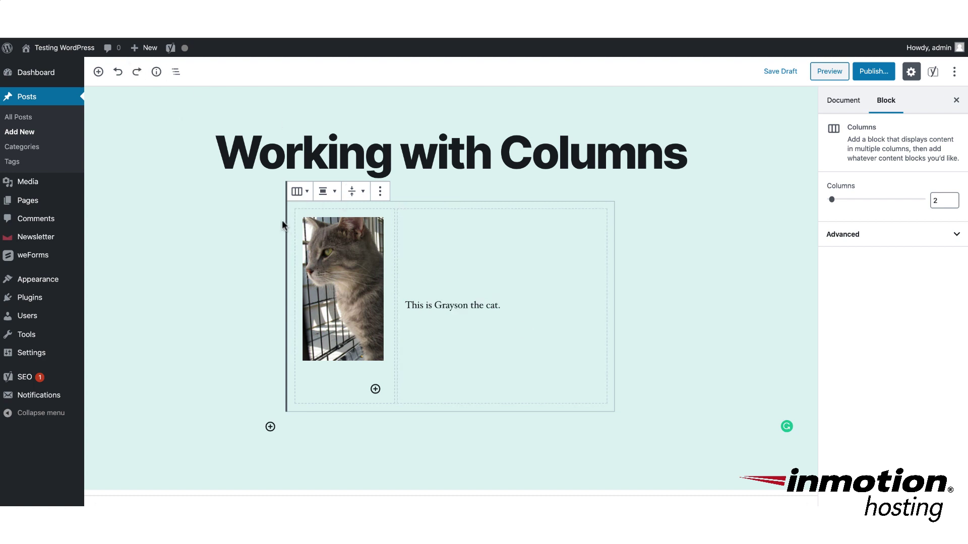
Step: Expand the Columns block's Advanced panel to show the Additional CSS Class(es) field
click(382, 192)
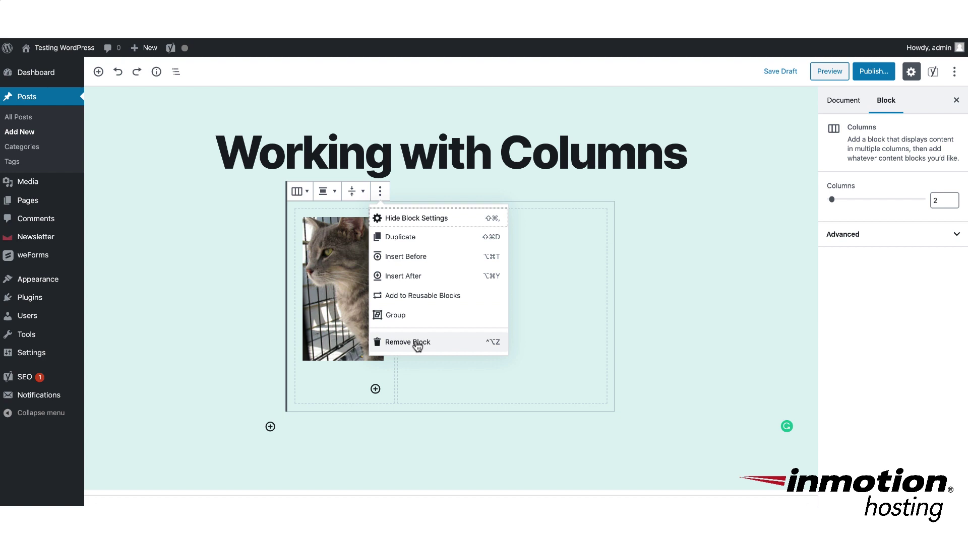
key(Escape)
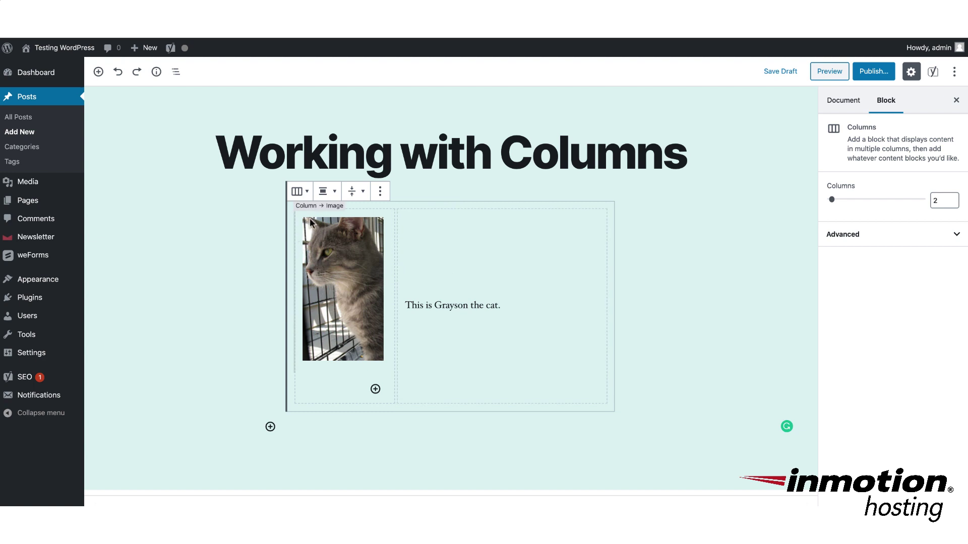
click(925, 240)
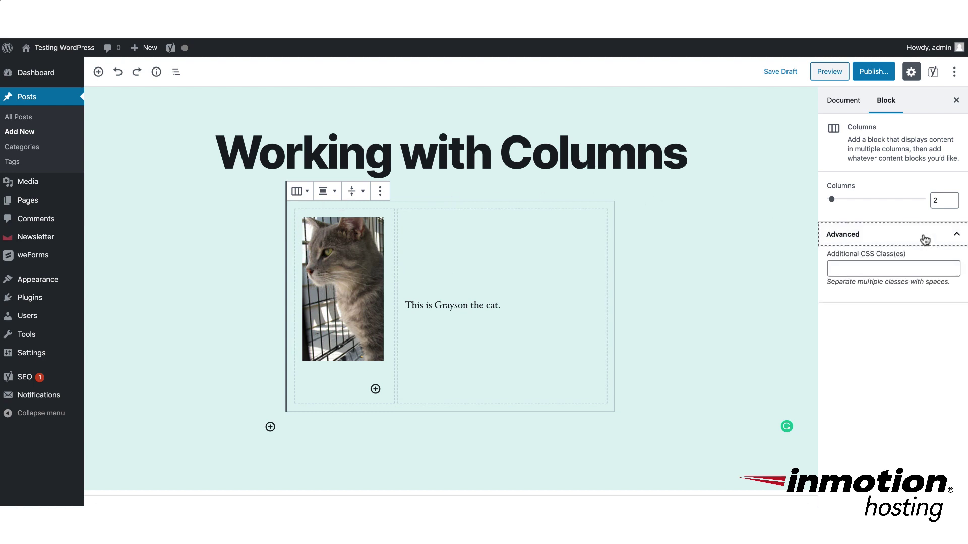